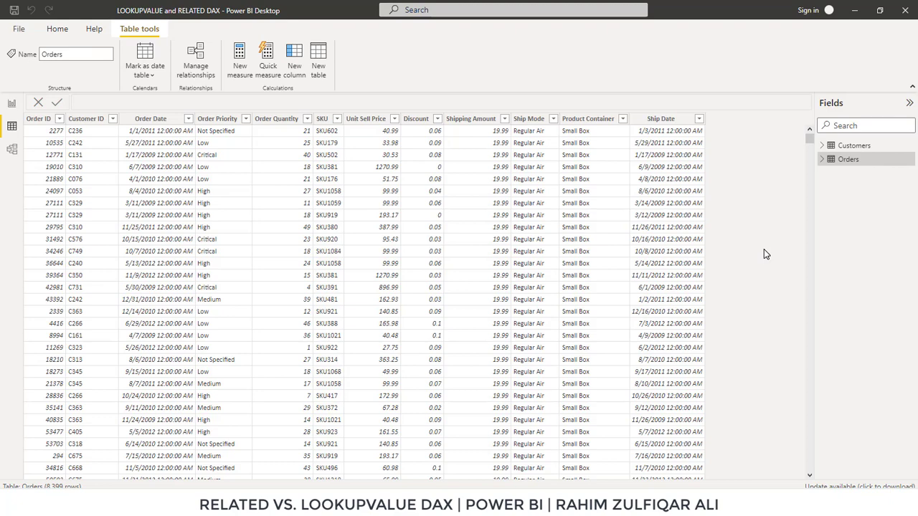
# Examine the relationship between the Customers and Orders tables in the model, and review both tables' data, including the Orders Customer ID and Ship Date columns
pyautogui.click(12, 148)
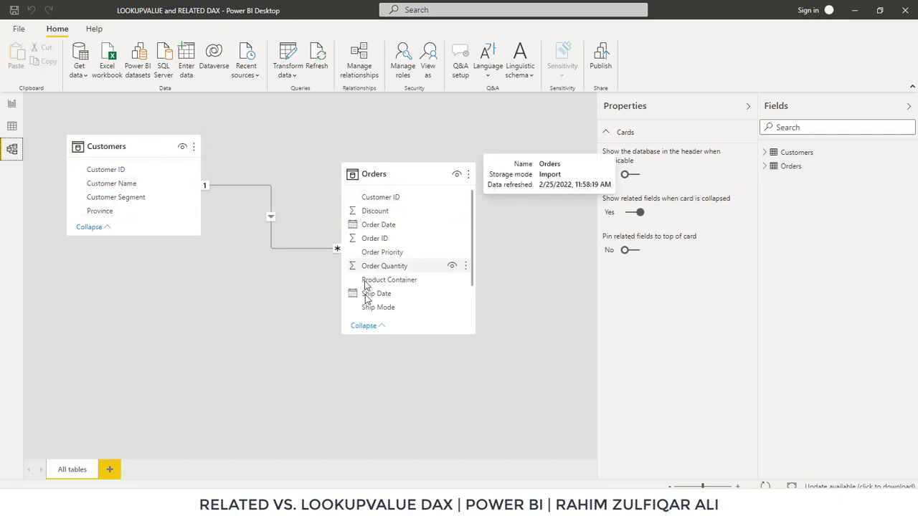
pyautogui.click(138, 142)
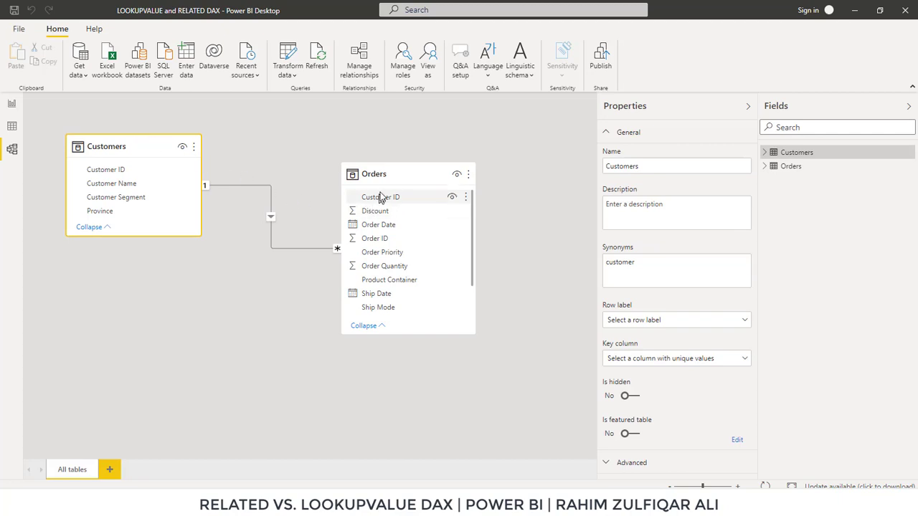
pyautogui.click(391, 174)
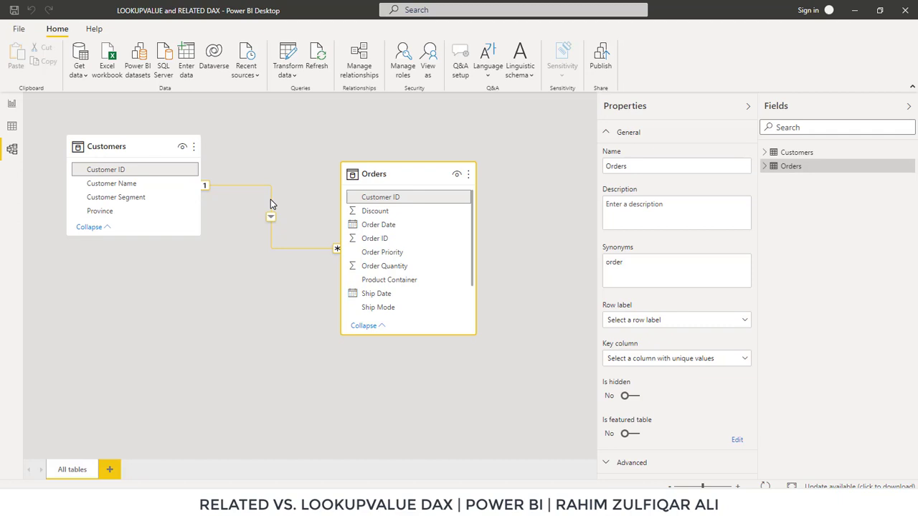
pyautogui.click(13, 126)
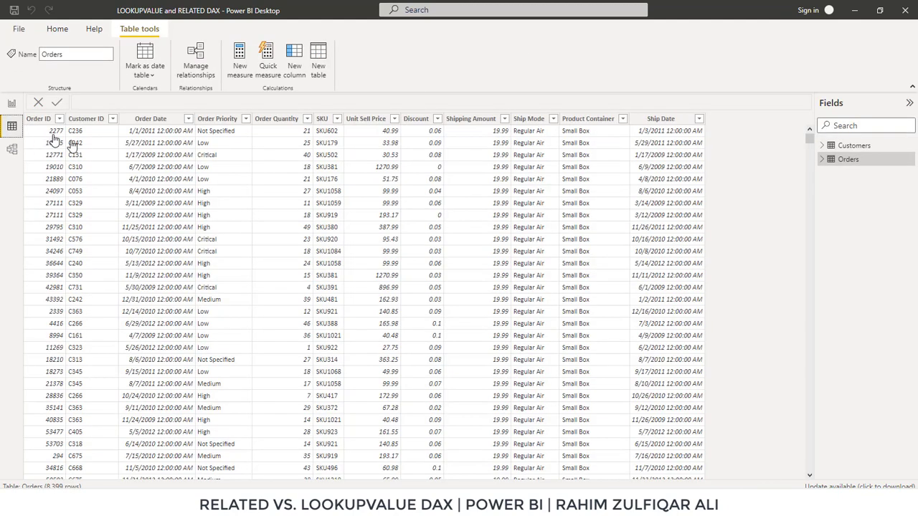
pyautogui.click(854, 146)
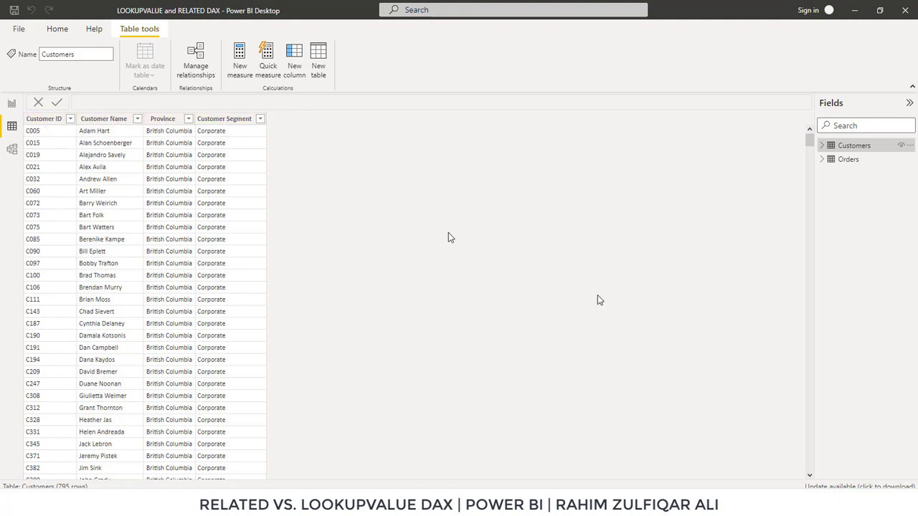
pyautogui.click(850, 163)
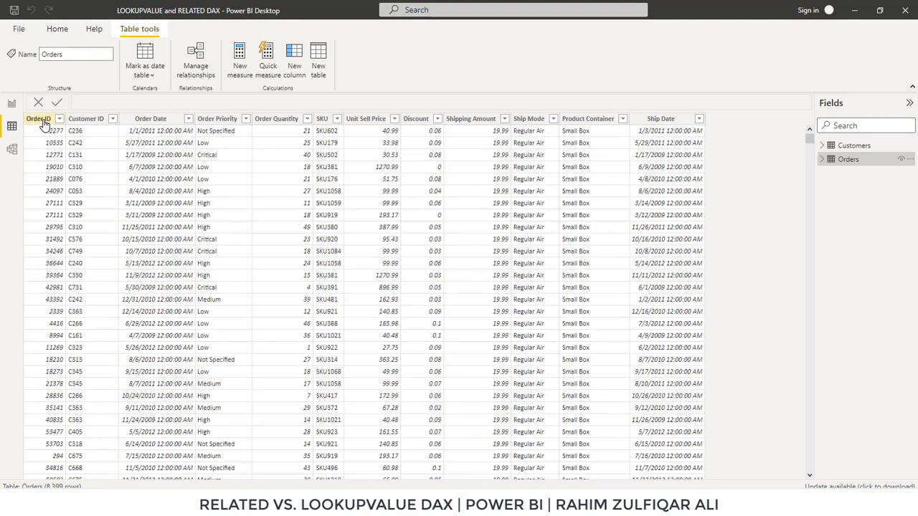
pyautogui.click(83, 120)
pyautogui.click(89, 119)
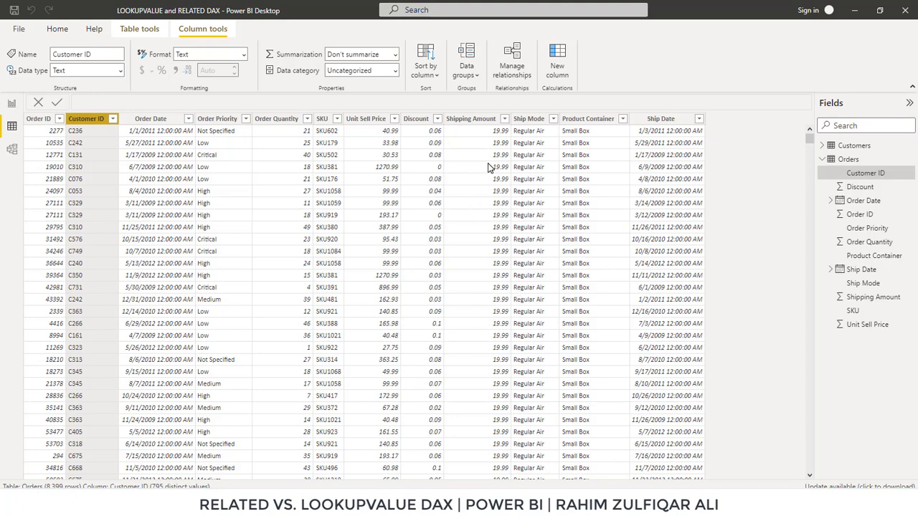
pyautogui.click(12, 149)
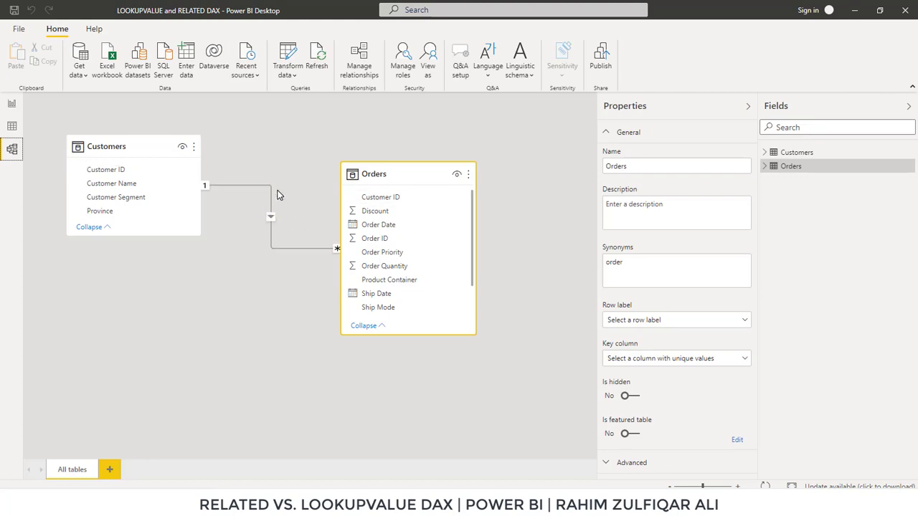
pyautogui.click(12, 127)
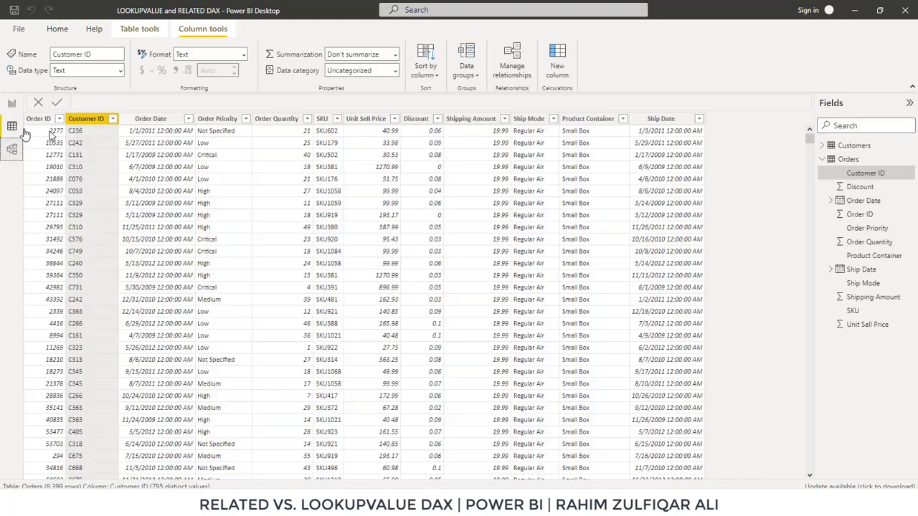
pyautogui.click(658, 119)
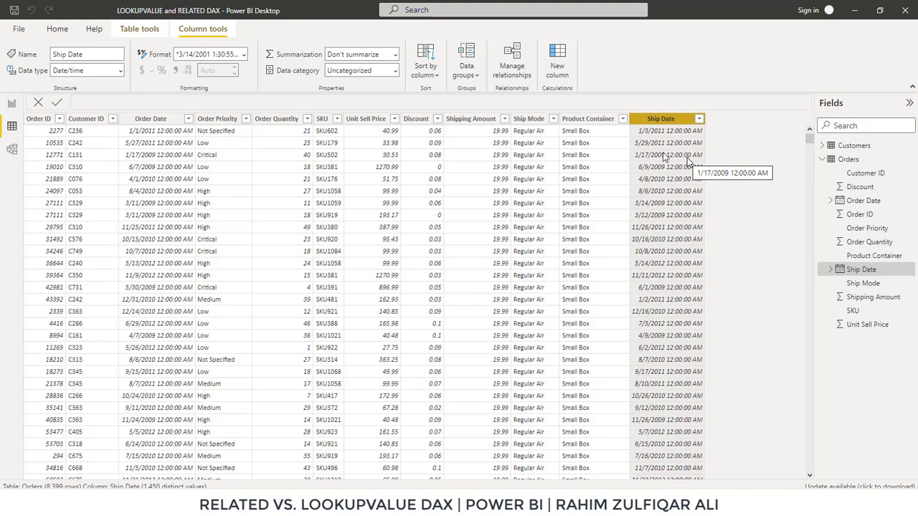
pyautogui.click(13, 149)
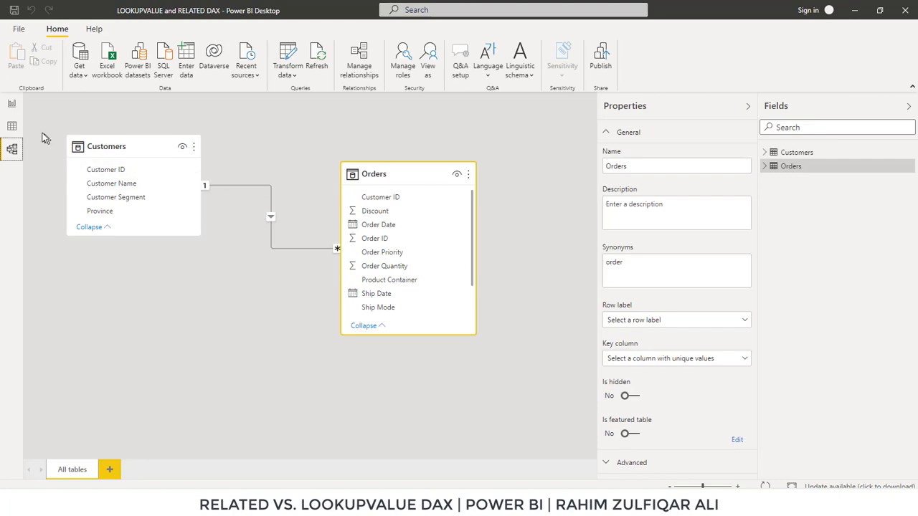
# Add a calculated column named Customers Names to the Orders table and start its formula with the RELATED function
pyautogui.click(12, 126)
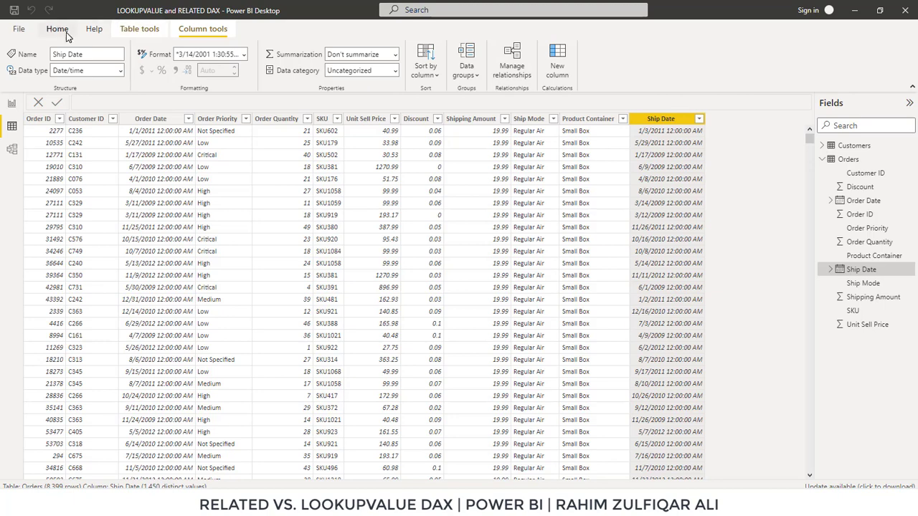
pyautogui.click(559, 66)
pyautogui.click(558, 66)
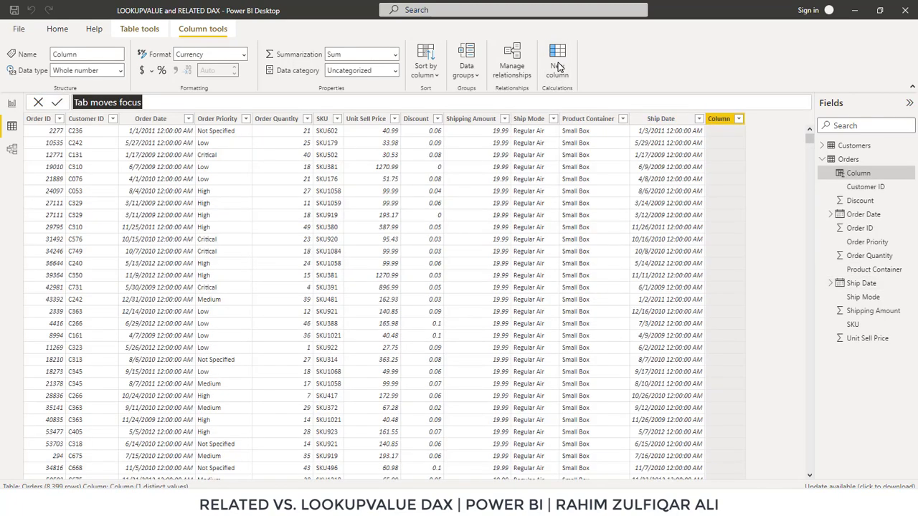
pyautogui.click(111, 101)
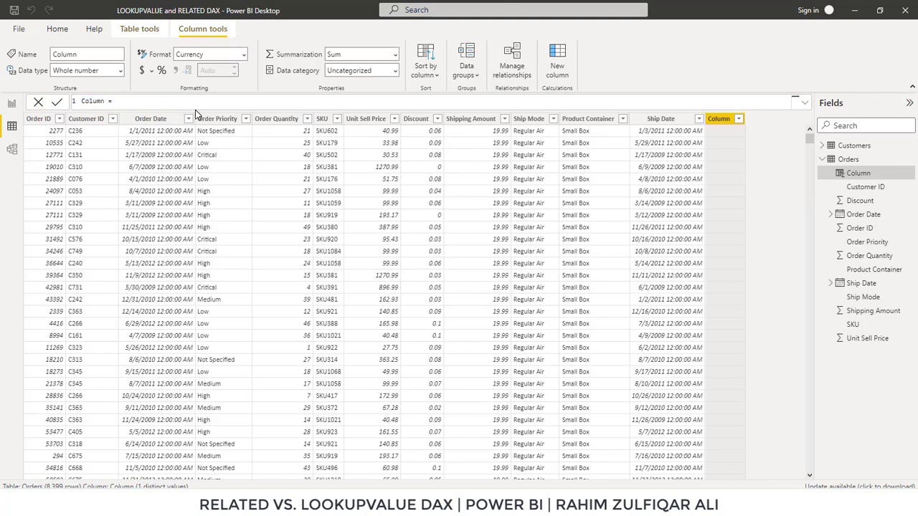
pyautogui.hotkey('ctrl', 'shift', 'Left')
pyautogui.write('Customers Names = rela')
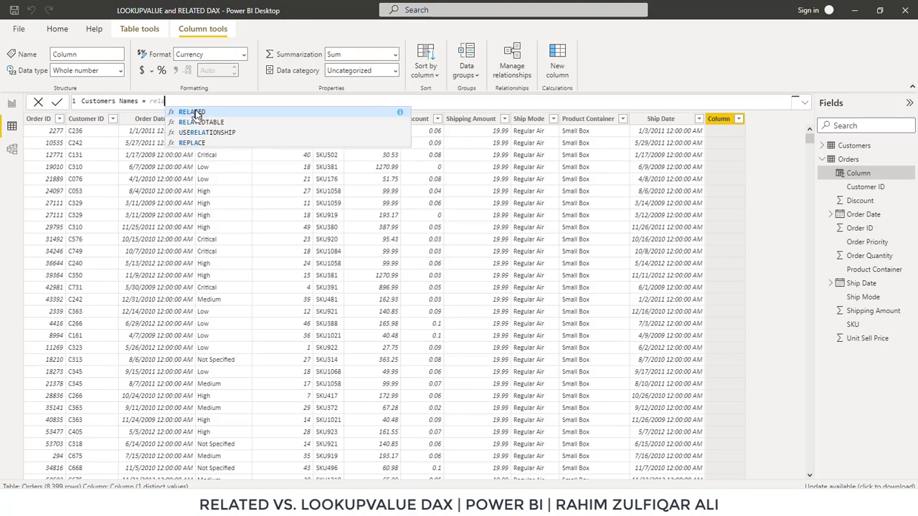
pyautogui.click(194, 113)
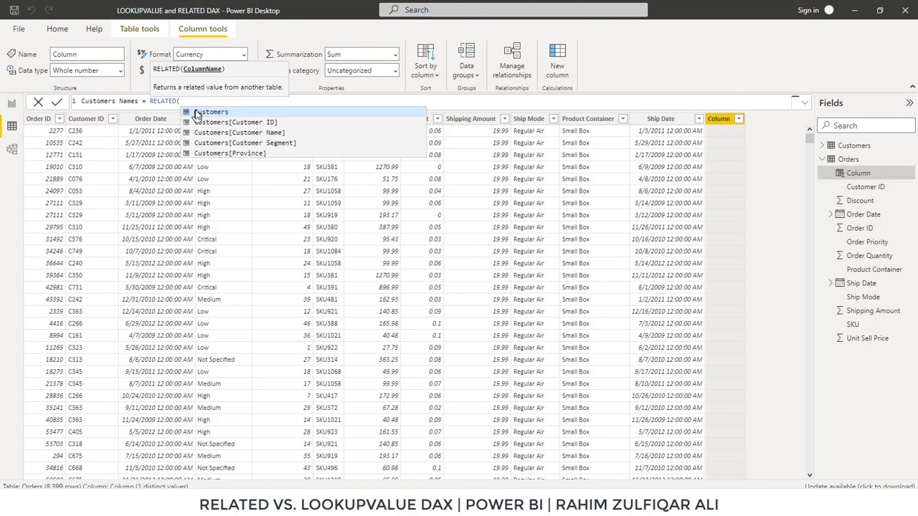
# Complete the column formula as RELATED(Customers[Customer Name]) and commit it
pyautogui.press('Down')
pyautogui.press('Down')
pyautogui.press('Down')
pyautogui.press('Up')
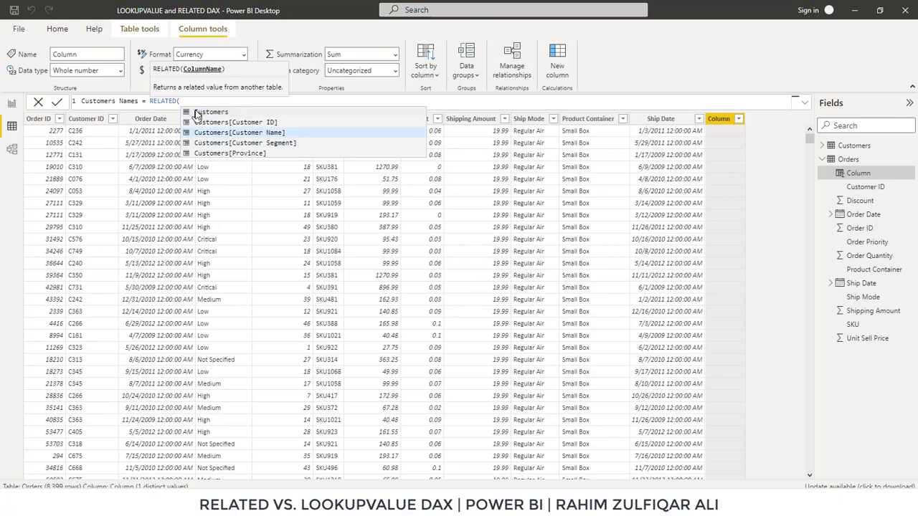
pyautogui.press('Tab')
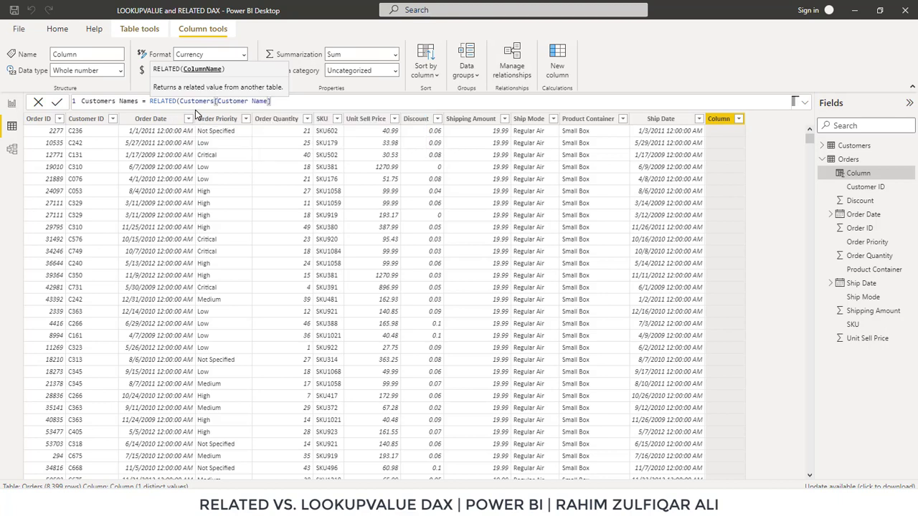
pyautogui.write(')')
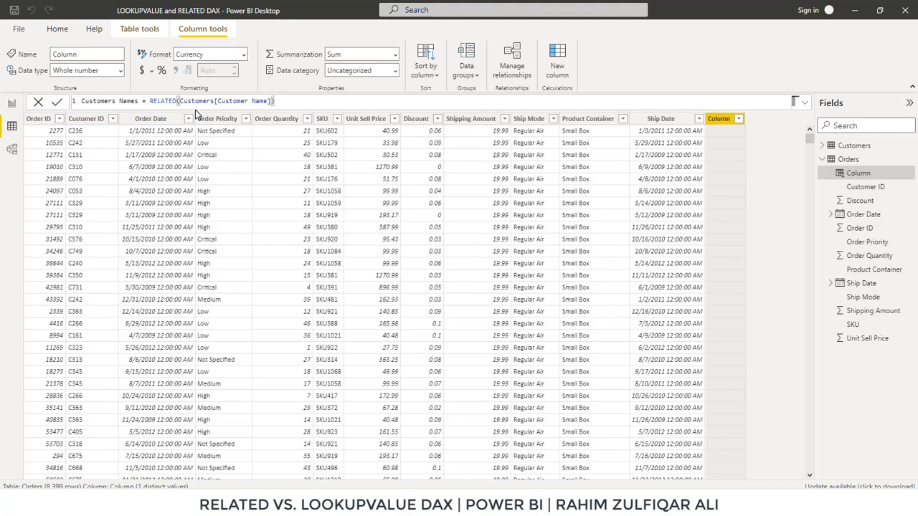
pyautogui.click(200, 102)
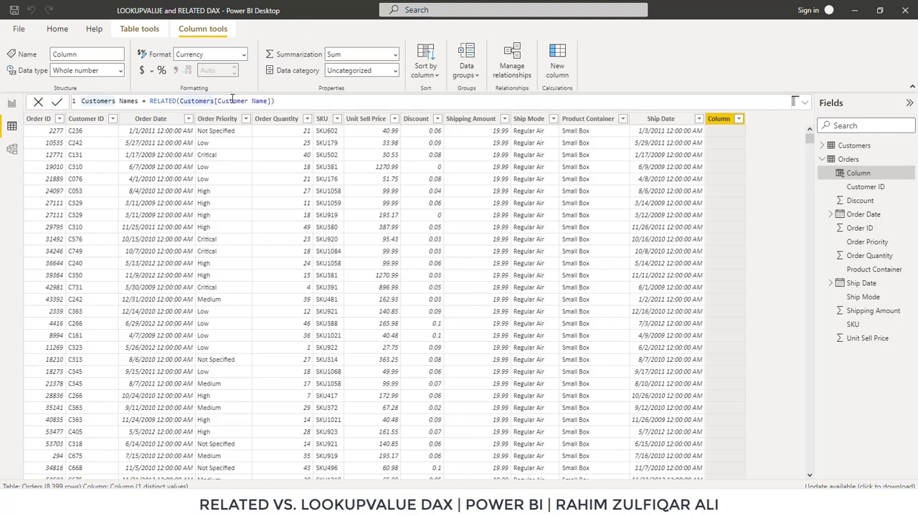
pyautogui.click(232, 101)
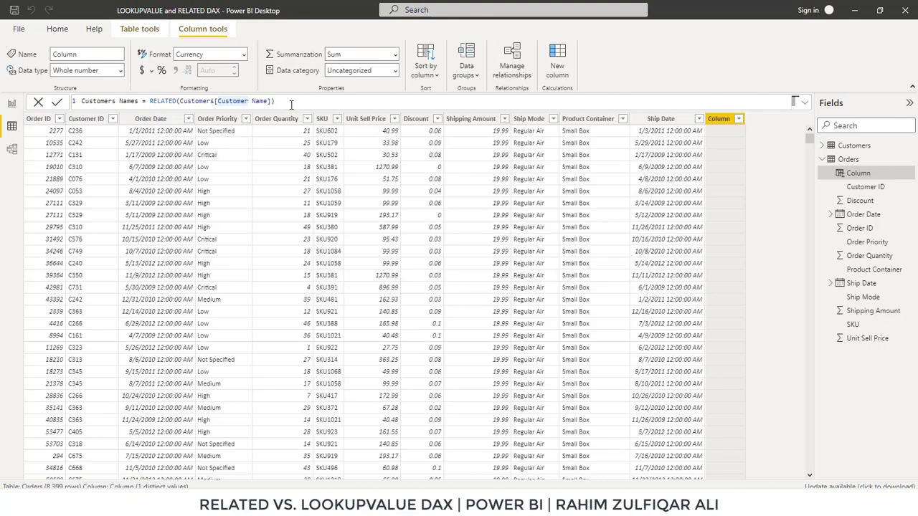
pyautogui.click(291, 102)
pyautogui.press('Return')
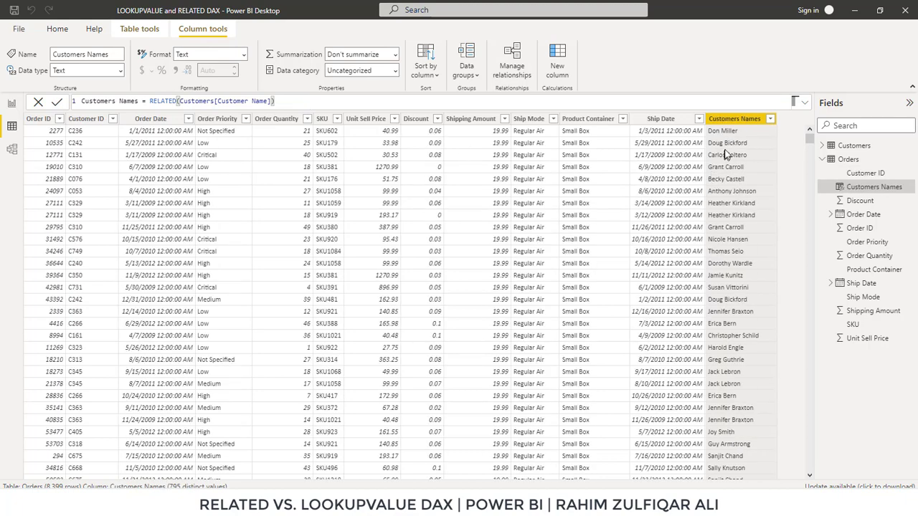
# Delete the relationship between Customers and Orders in the model, and check the Customers Names column in the Orders data
pyautogui.click(89, 140)
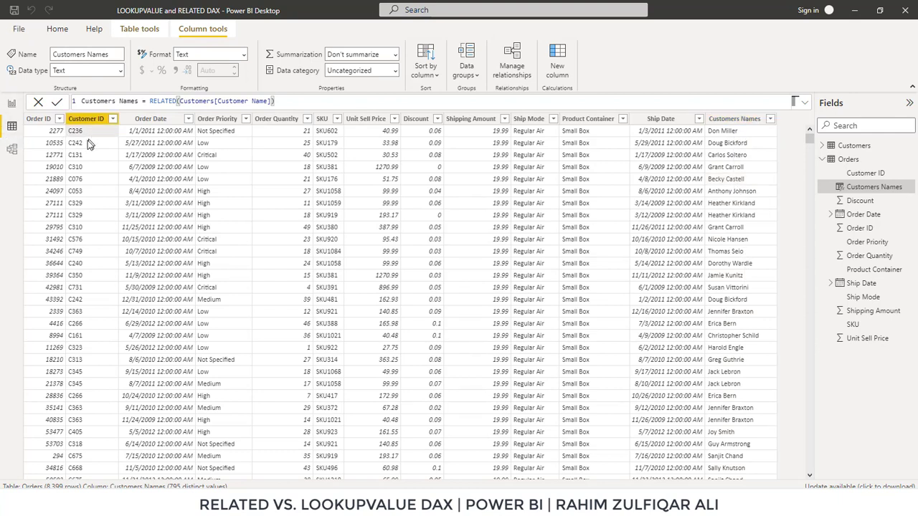
pyautogui.click(12, 150)
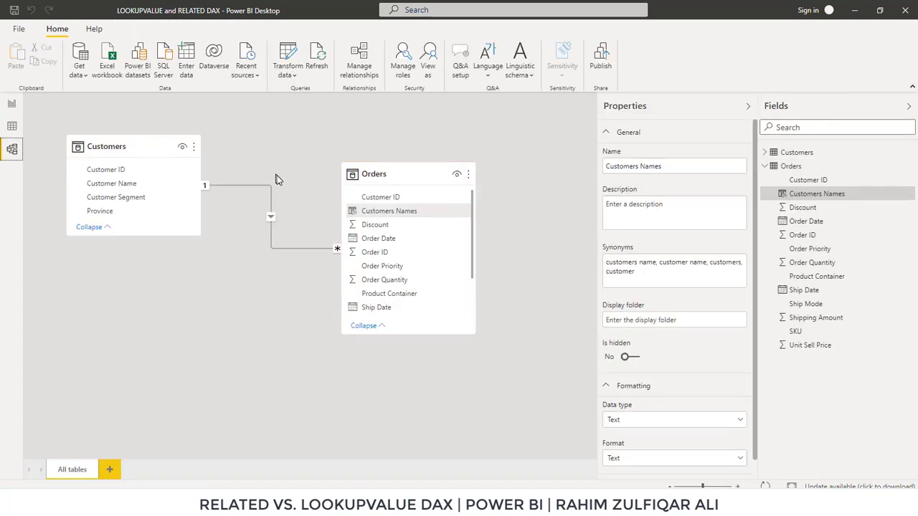
pyautogui.click(271, 191)
pyautogui.rightClick(270, 192)
pyautogui.click(281, 200)
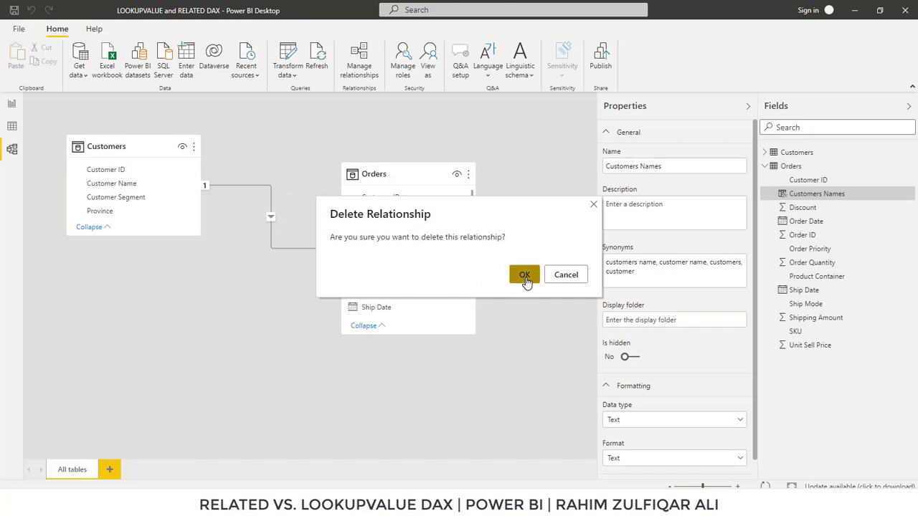
pyautogui.click(525, 277)
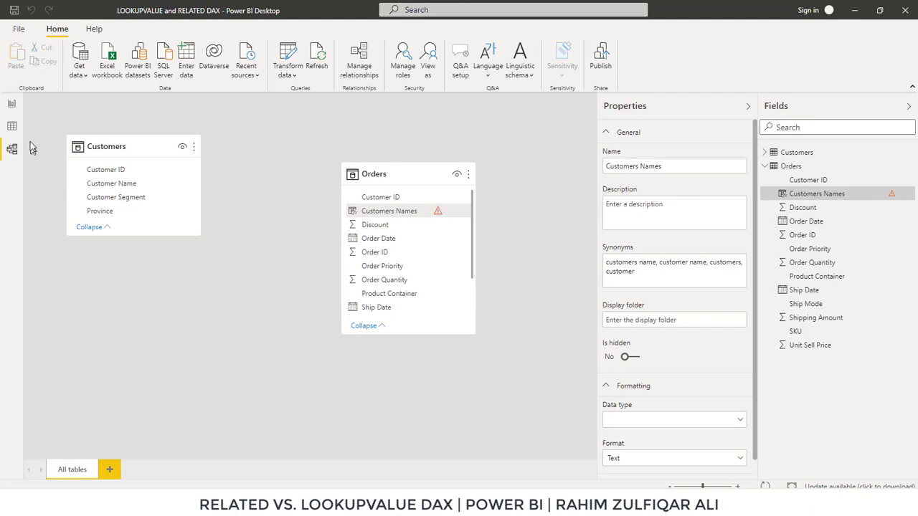
pyautogui.click(12, 126)
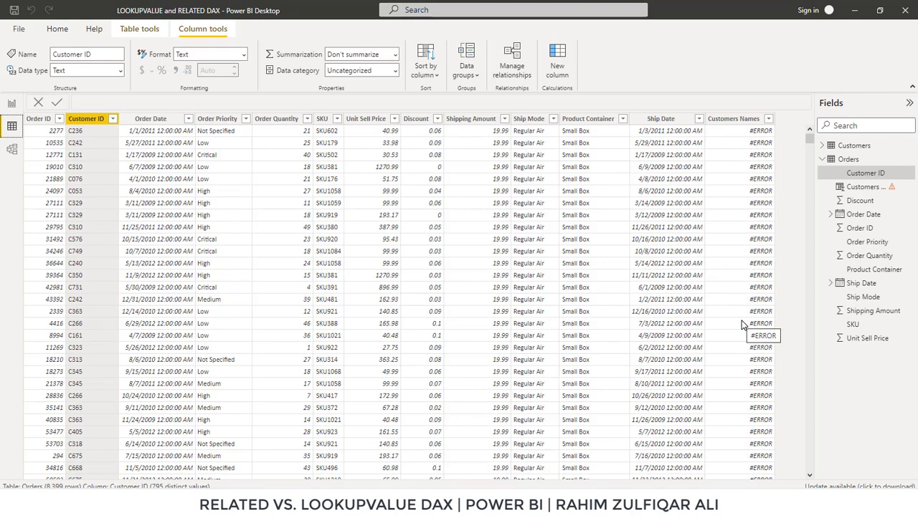
pyautogui.click(736, 119)
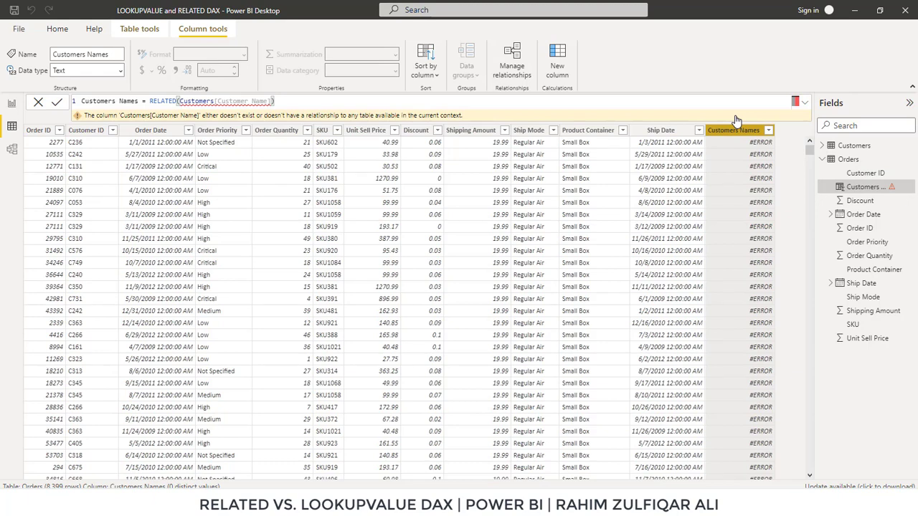
# Move the Orders table slightly closer to Customers and relate the two tables by linking Customer ID in Customers to Customer ID in Orders
pyautogui.click(10, 153)
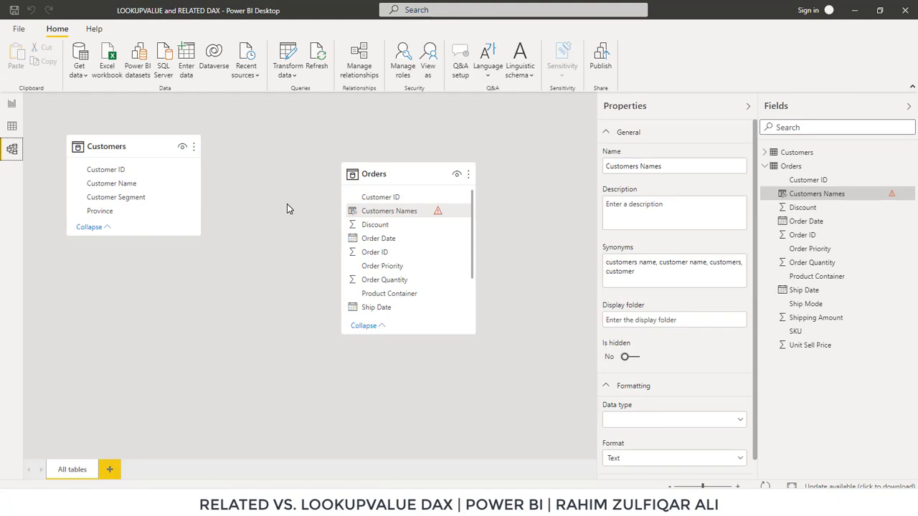
pyautogui.moveTo(372, 174); pyautogui.dragTo(356, 158)
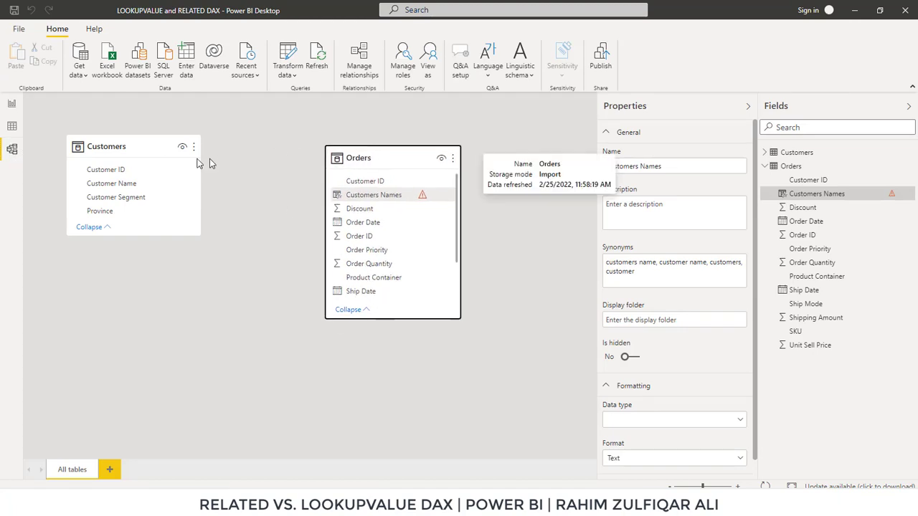
pyautogui.click(128, 170)
pyautogui.moveTo(130, 175); pyautogui.dragTo(361, 185)
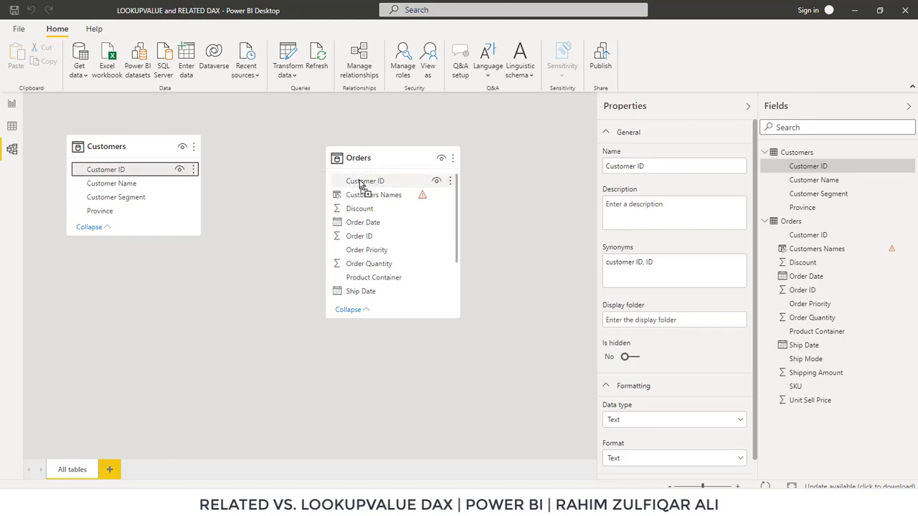
# Review the Customers Names column and its RELATED formula in the Orders data, and the relationship between both tables in the model
pyautogui.click(13, 126)
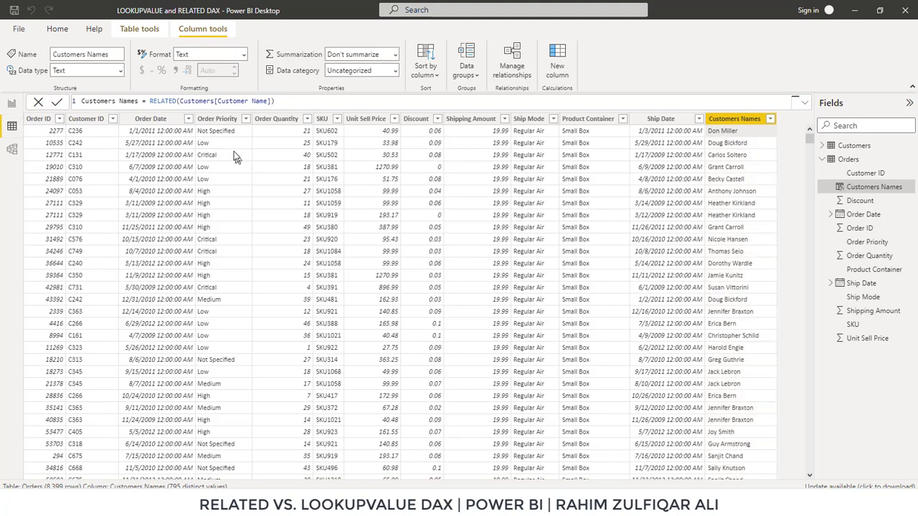
pyautogui.click(201, 101)
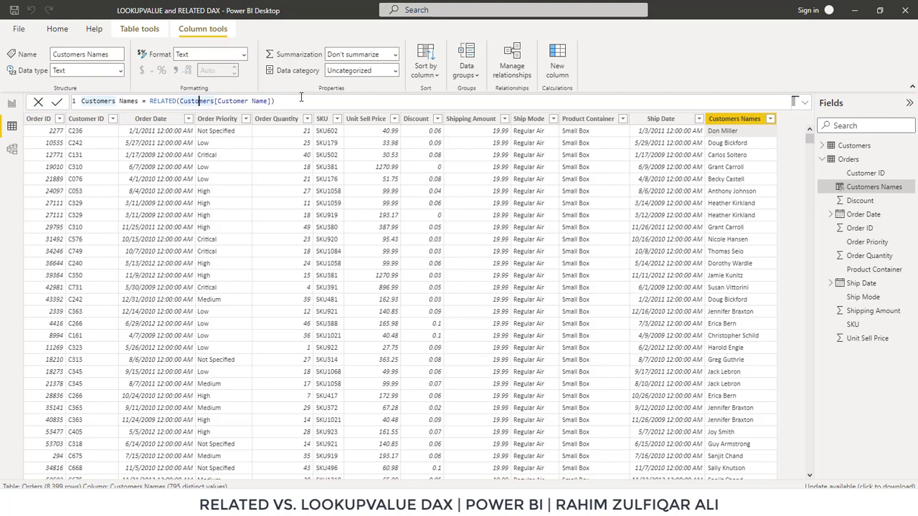
pyautogui.click(304, 97)
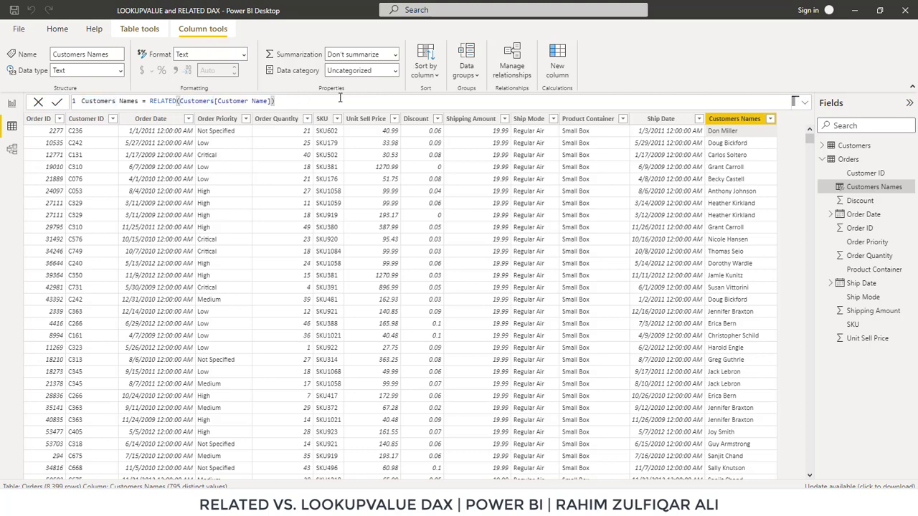
pyautogui.click(11, 149)
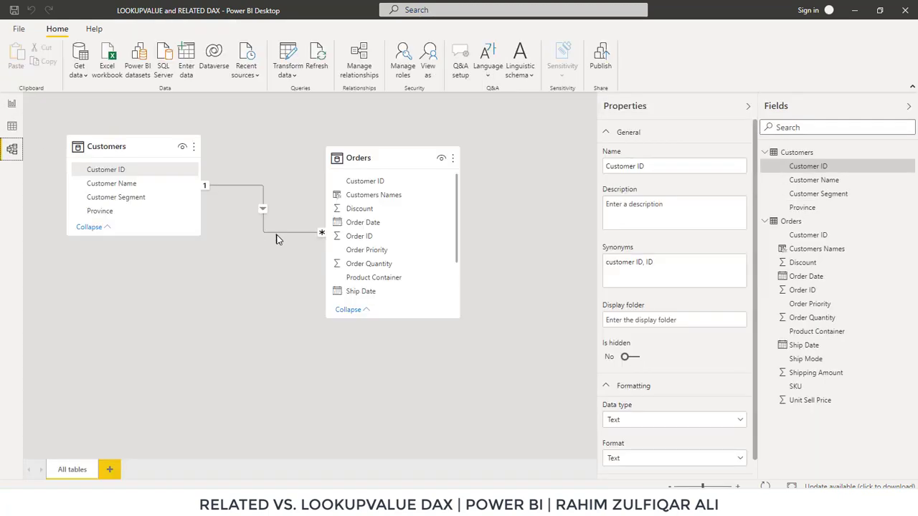
# Delete the relationship between the Customers and Orders tables in the model and confirm the deletion
pyautogui.rightClick(264, 189)
pyautogui.click(280, 206)
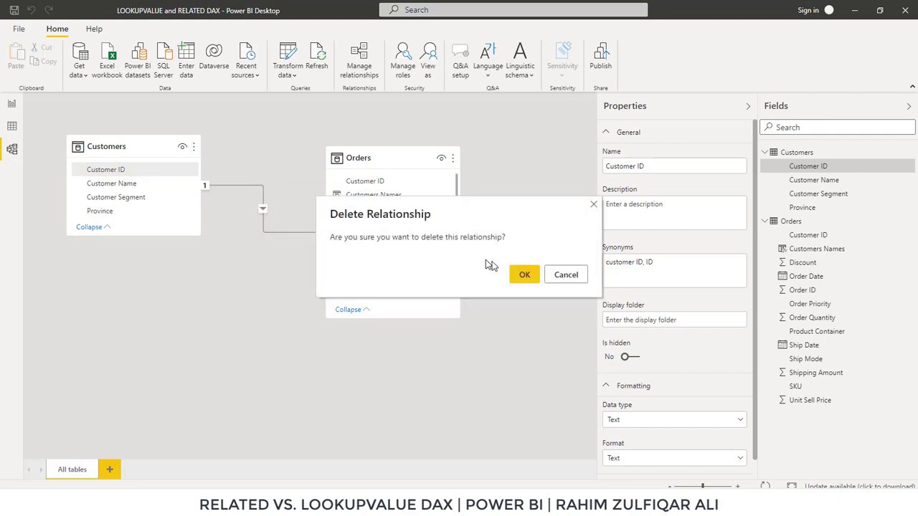
pyautogui.click(522, 274)
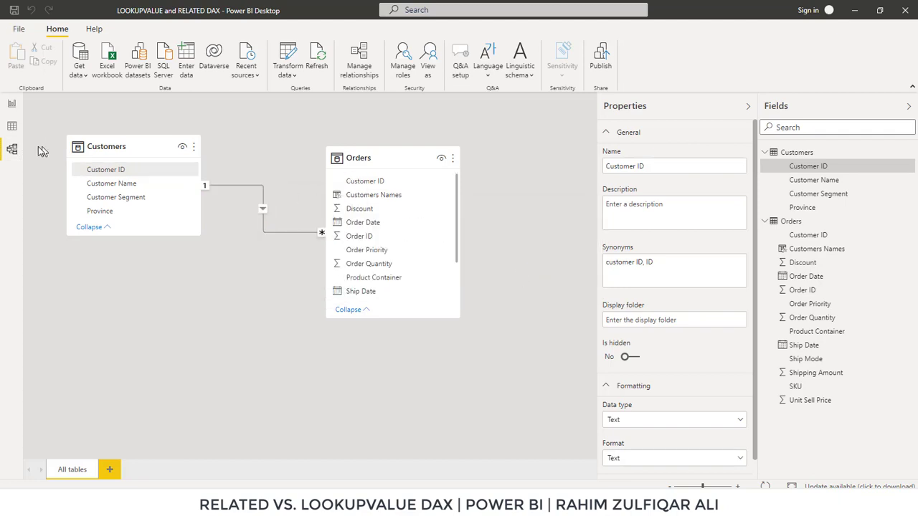
# Delete the Customers Names column from the Orders table data
pyautogui.click(11, 128)
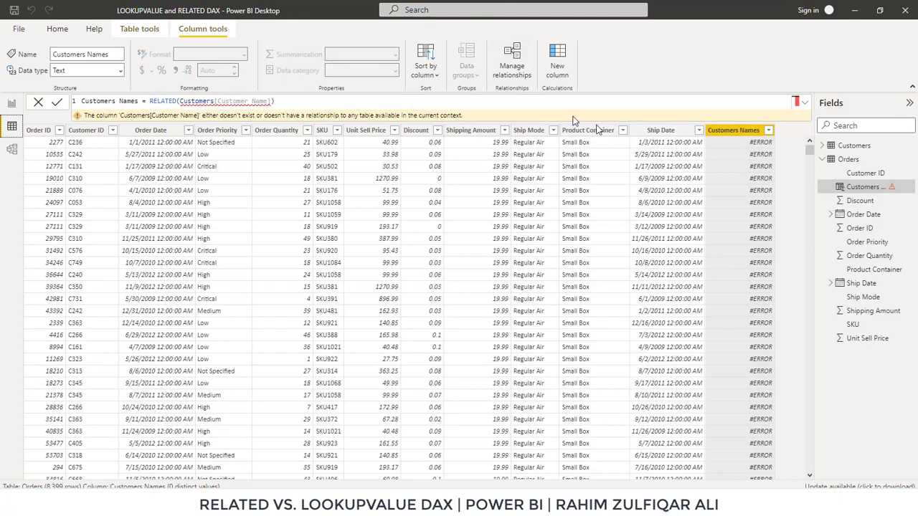
pyautogui.rightClick(743, 134)
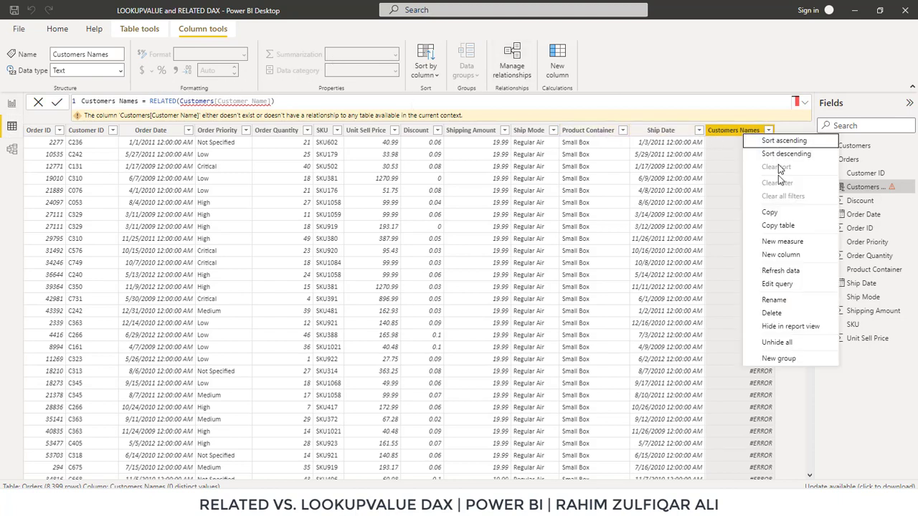
pyautogui.click(782, 313)
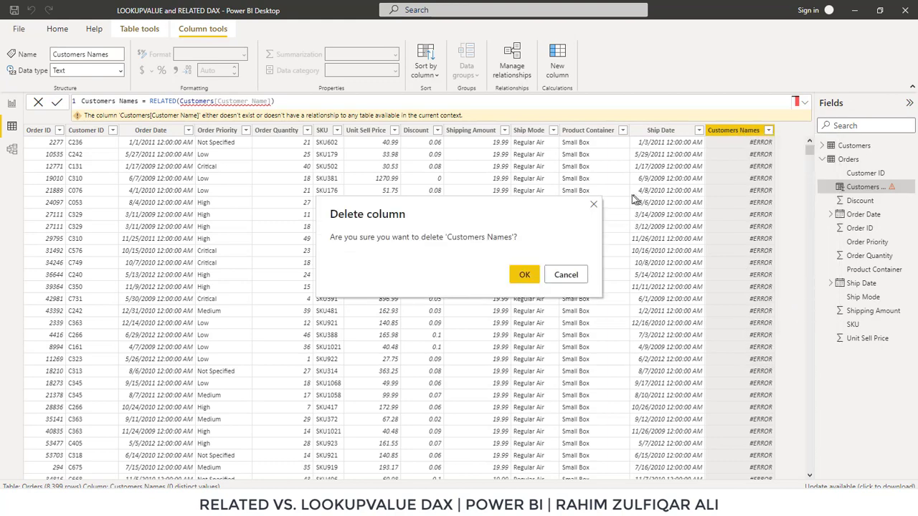
pyautogui.click(527, 274)
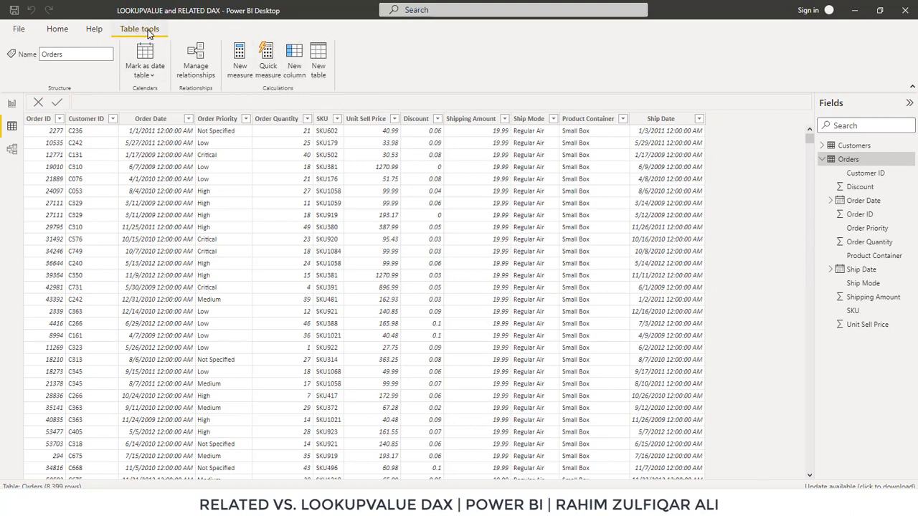
# Add a calculated column named Customer Names to the Orders table and begin its formula with the LOOKUPVALUE function
pyautogui.click(296, 66)
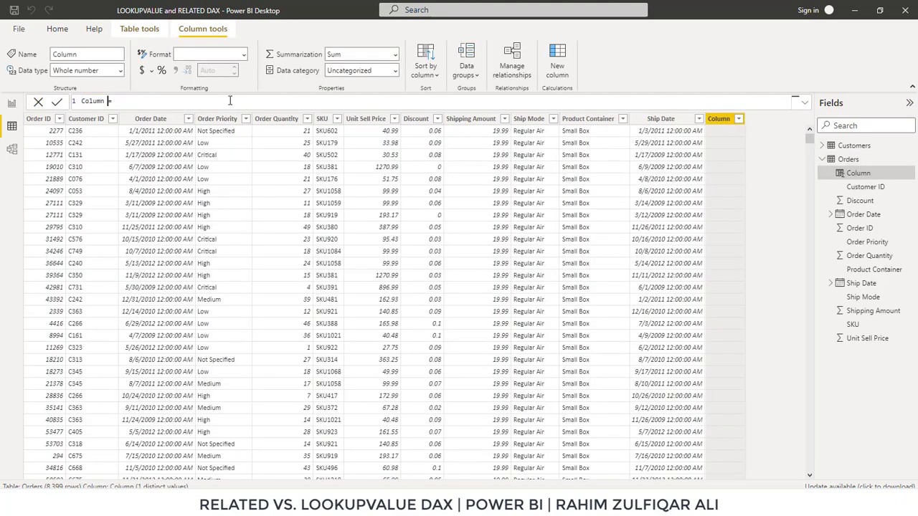
pyautogui.write('Customer Na')
pyautogui.write('ae')
pyautogui.press('BackSpace')
pyautogui.press('BackSpace')
pyautogui.press('BackSpace')
pyautogui.write('ames')
pyautogui.press('End')
pyautogui.write('look')
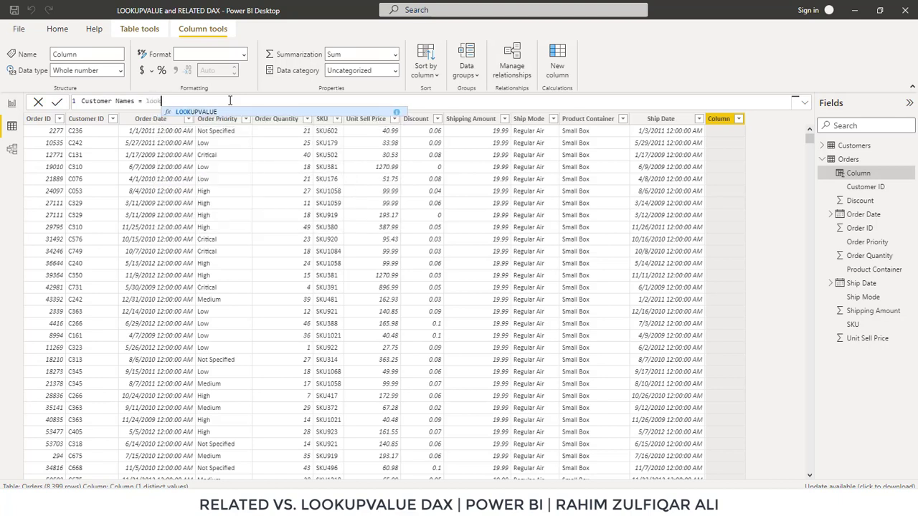
pyautogui.press('Tab')
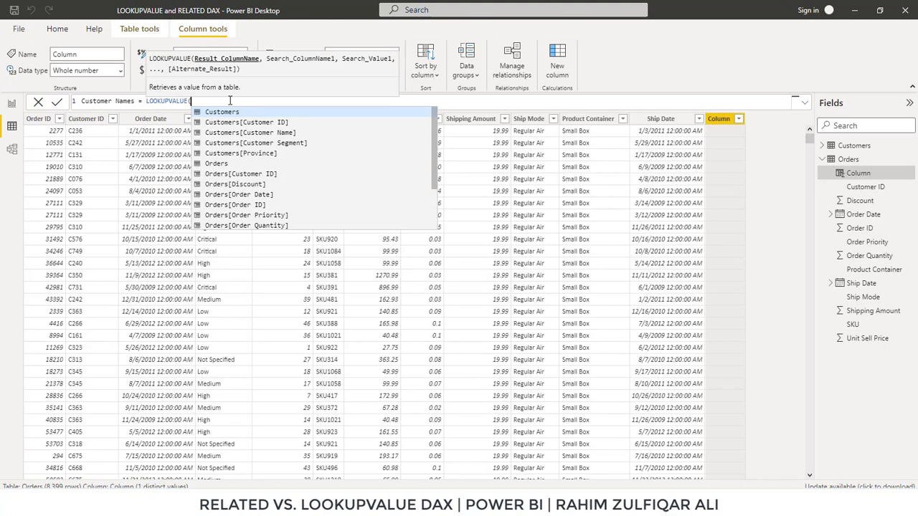
# Set Customers[Customer Name] as the LOOKUPVALUE result column and Customers[Customer ID] as the search column
pyautogui.press('Down')
pyautogui.press('Down')
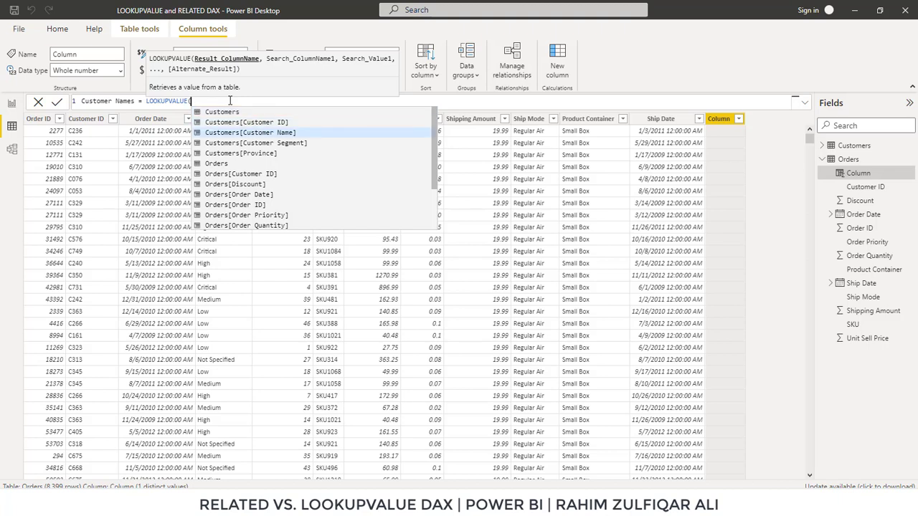
pyautogui.press('Tab')
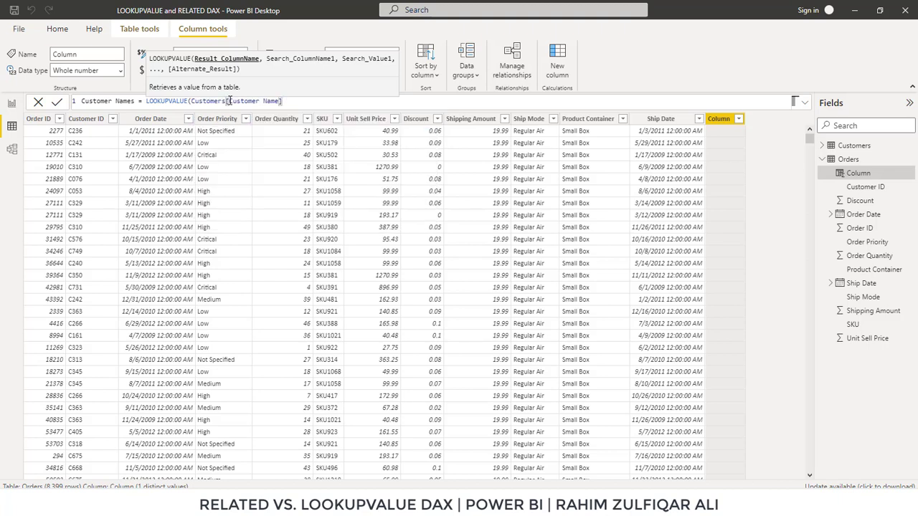
pyautogui.write(',')
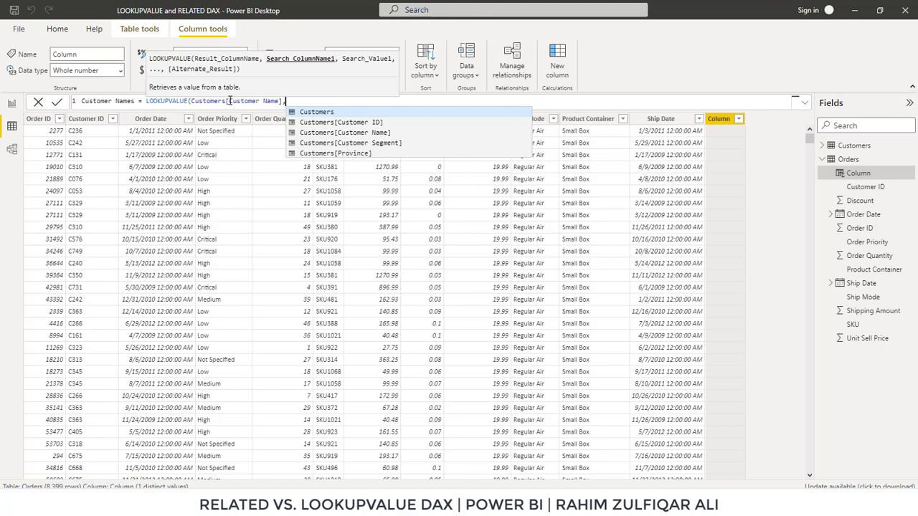
pyautogui.press('Down')
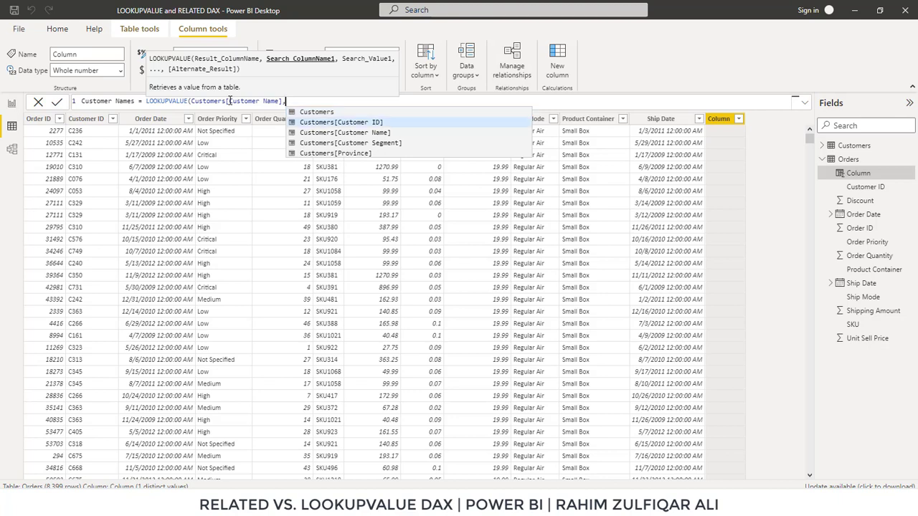
pyautogui.press('Tab')
pyautogui.write(',')
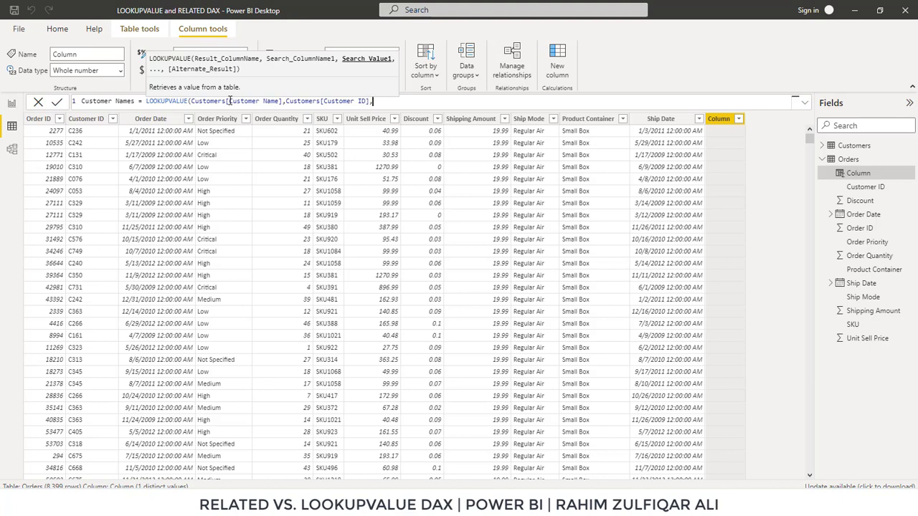
# Use Orders[Customer ID] as the search value, close the LOOKUPVALUE formula and commit it
pyautogui.write('or')
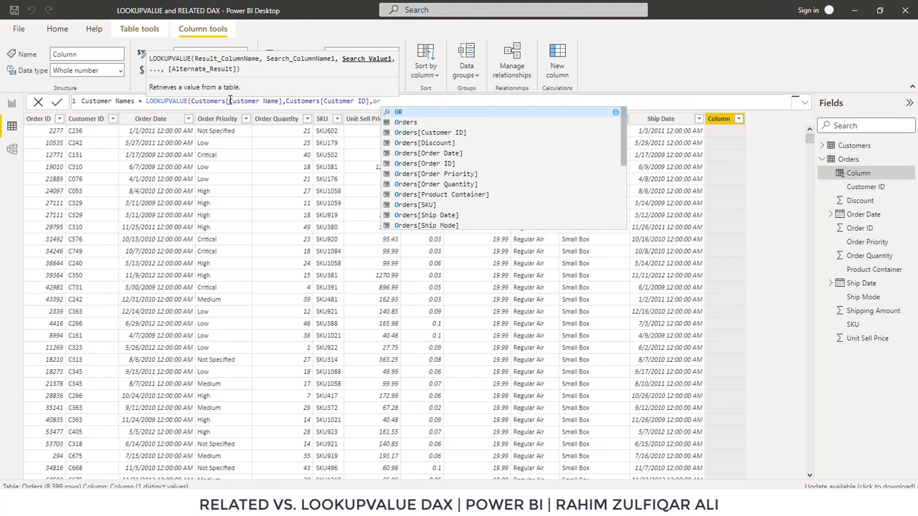
pyautogui.press('Down')
pyautogui.press('Down')
pyautogui.press('Tab')
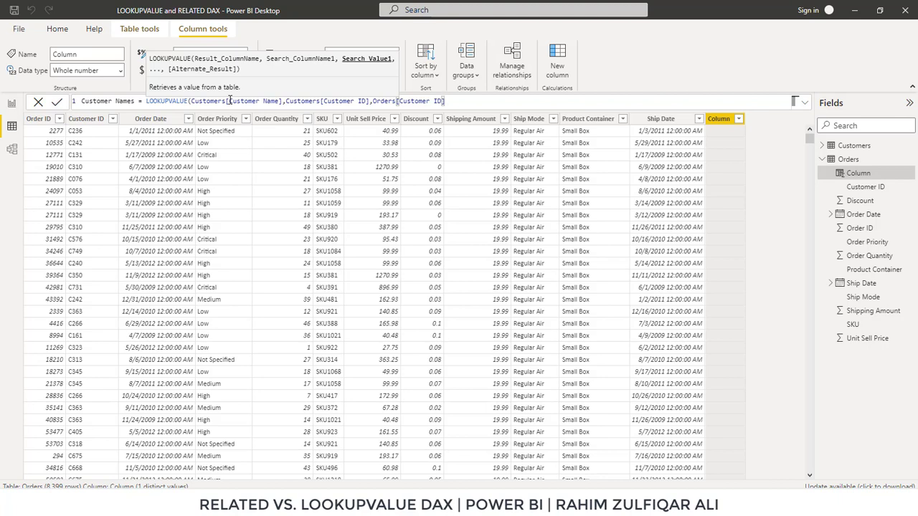
pyautogui.write(')')
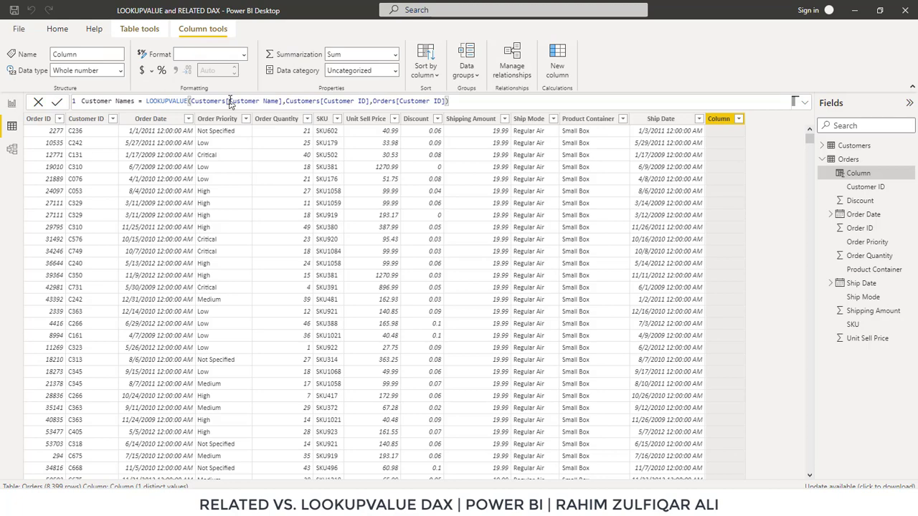
pyautogui.press('Return')
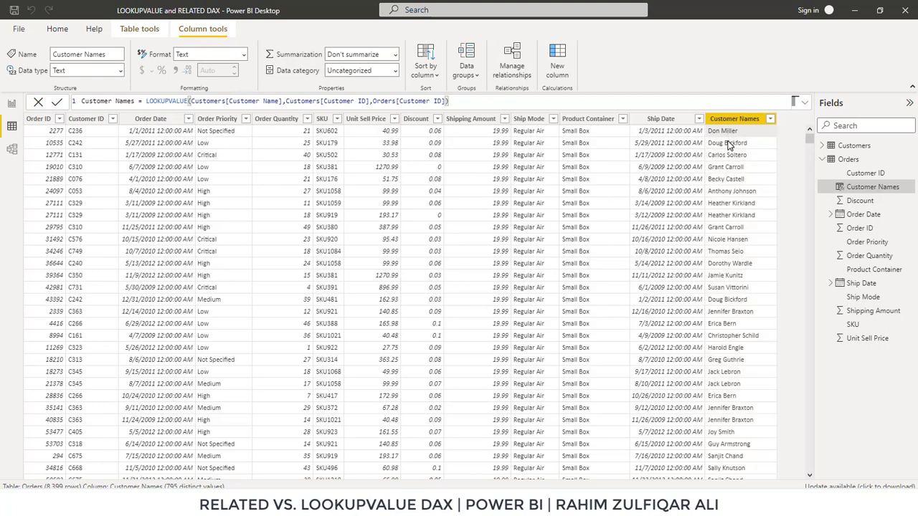
# Check the model for a relationship between Customers and Orders, and review the Customer Names column and its formula in the Orders data
pyautogui.click(93, 193)
pyautogui.click(12, 149)
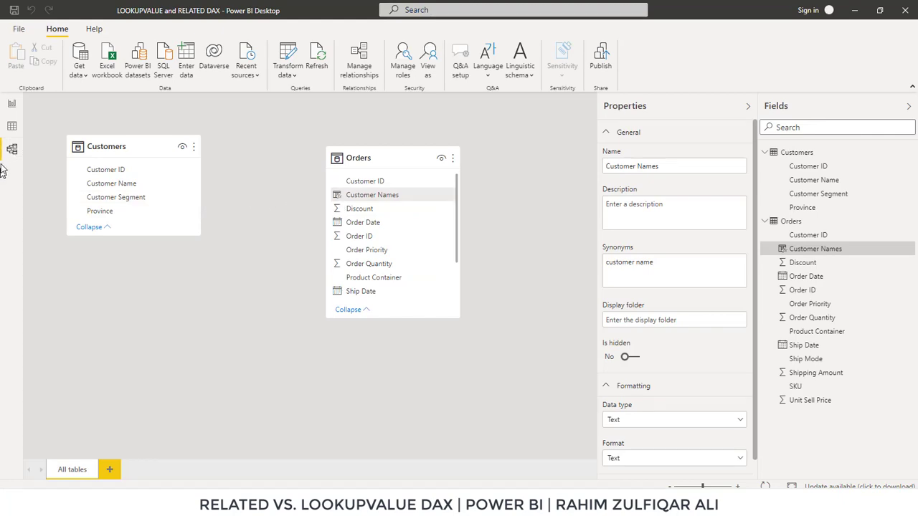
pyautogui.click(11, 126)
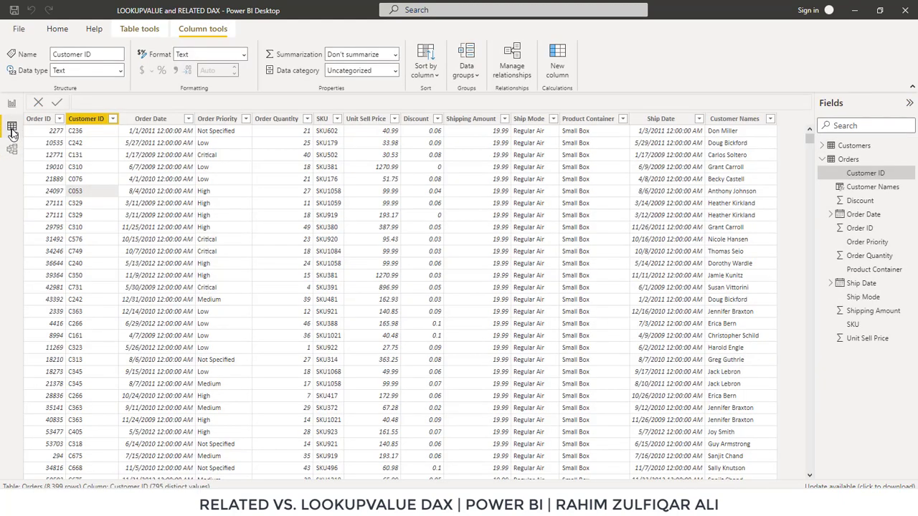
pyautogui.click(725, 120)
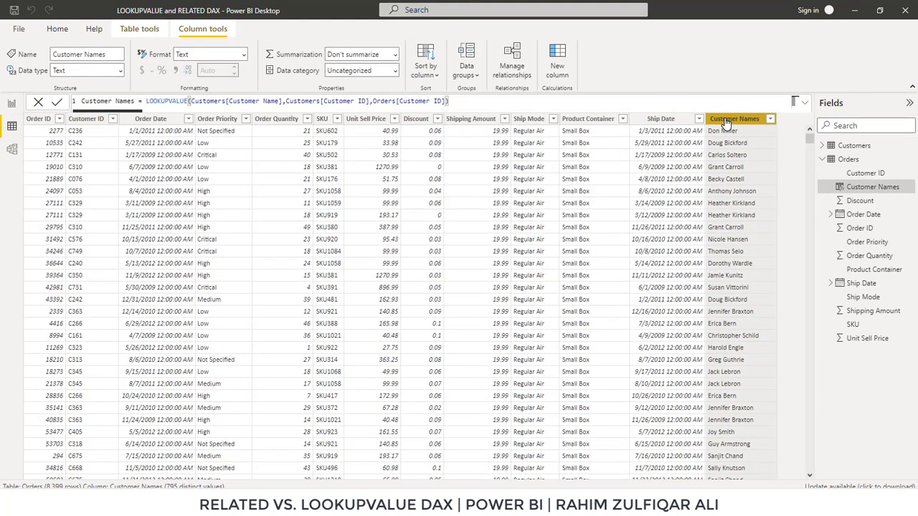